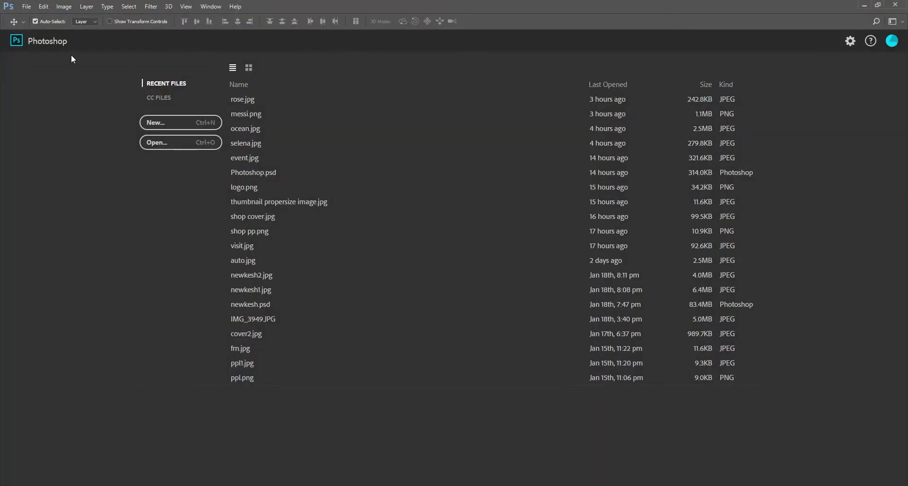
# Create a new white document of 13 × 8 inches at 72 pixels per inch
pyautogui.click(27, 7)
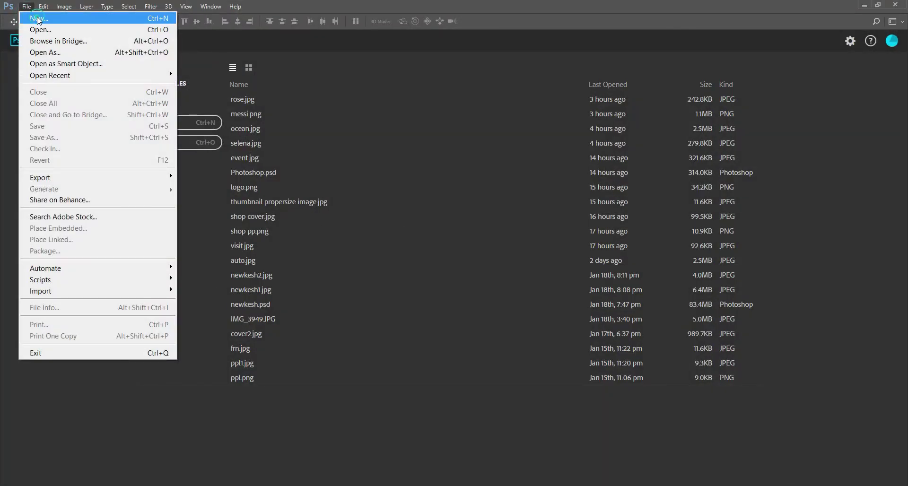
pyautogui.click(39, 19)
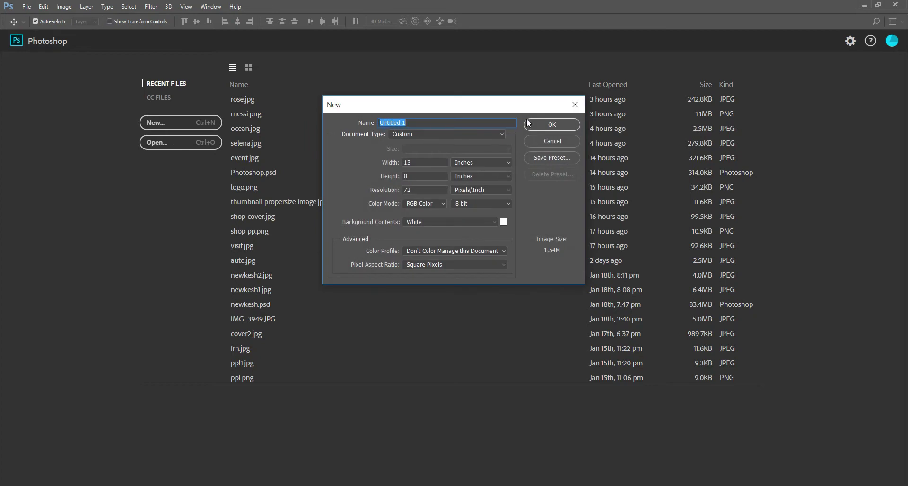
pyautogui.click(540, 124)
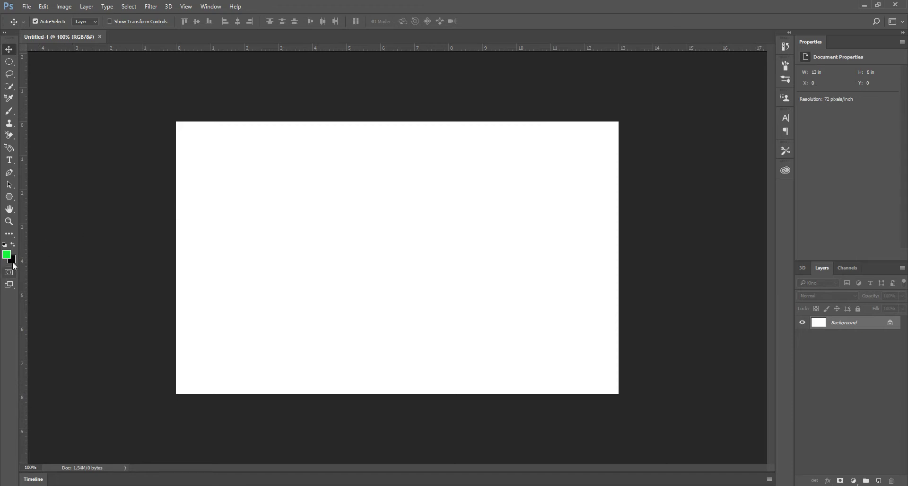
# Fill the whole canvas with bright green using the Paint Bucket Tool
pyautogui.click(9, 237)
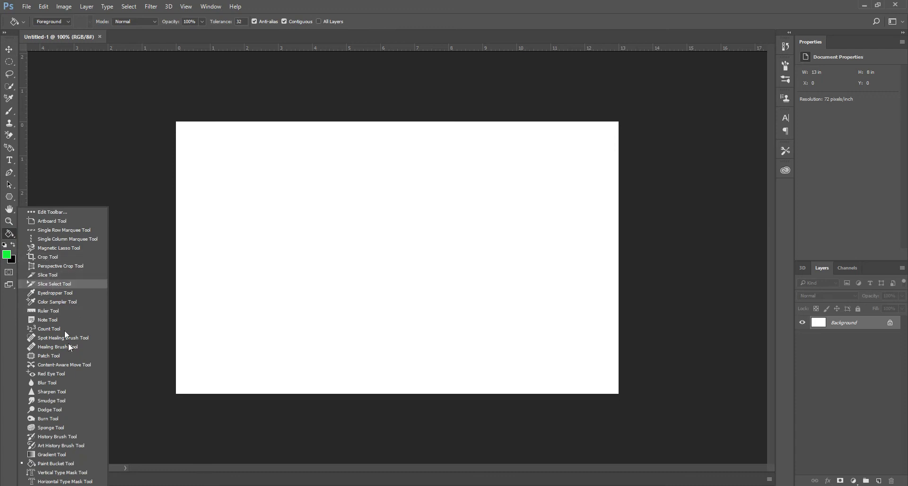
pyautogui.click(61, 461)
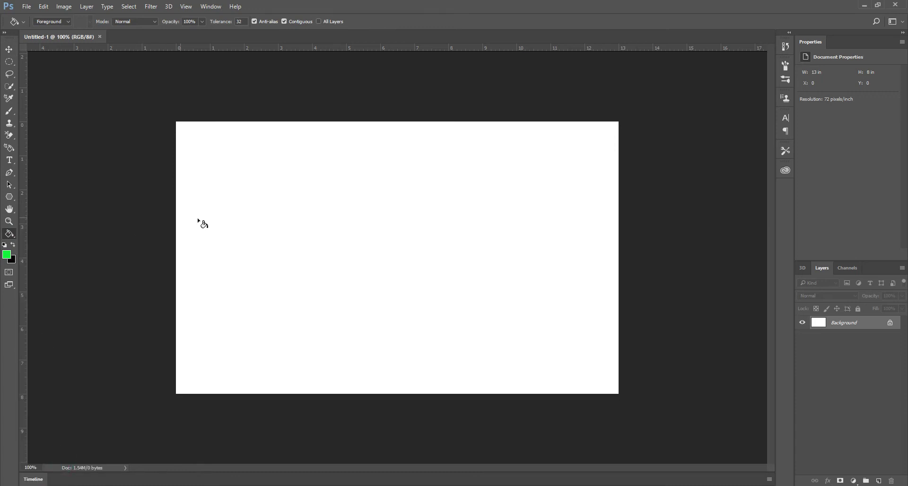
pyautogui.click(236, 227)
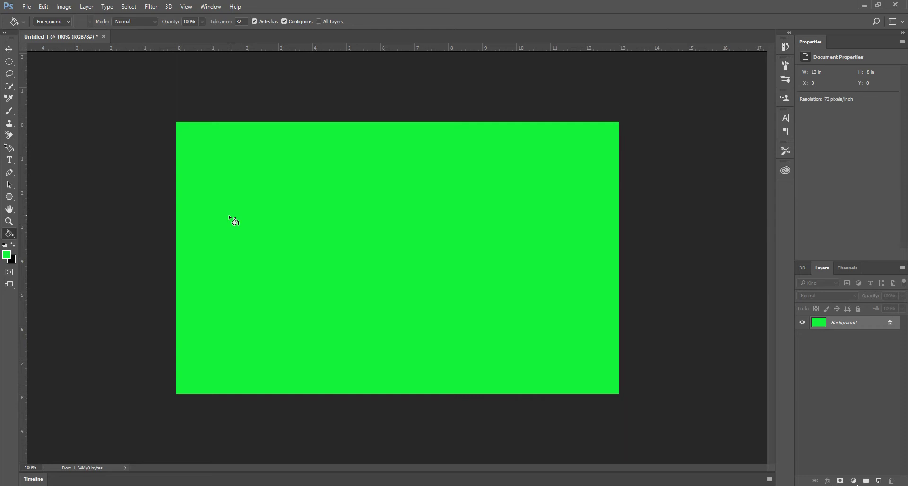
# Draw a yellow five-pointed star on the canvas with the Polygon Tool
pyautogui.click(12, 197)
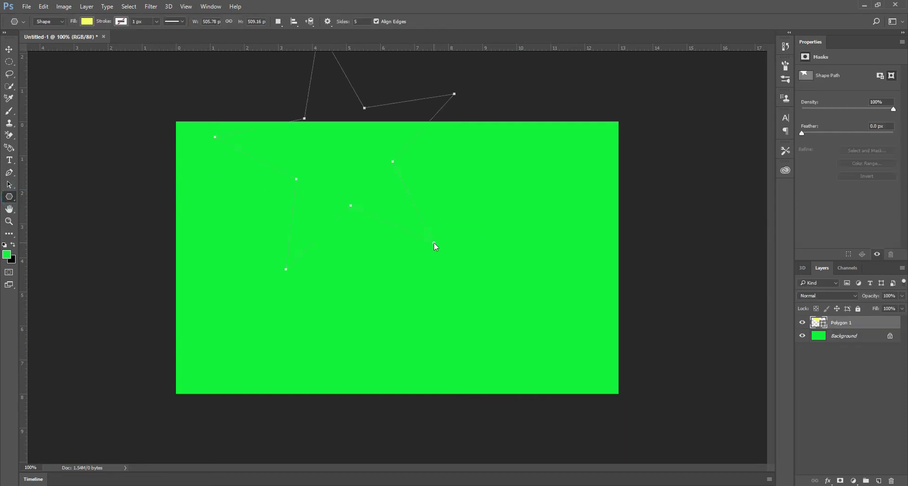
pyautogui.moveTo(342, 154); pyautogui.dragTo(434, 243)
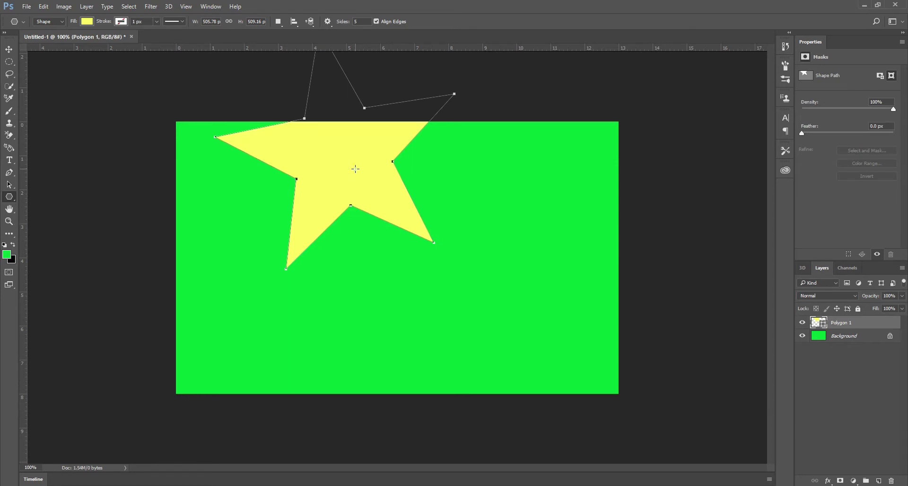
pyautogui.click(356, 168)
pyautogui.click(486, 244)
# Move the star near the canvas centre, cancelling a trial Free Transform rotation
pyautogui.press('v')
pyautogui.moveTo(370, 190)
pyautogui.mouseDown()
pyautogui.moveTo(411, 257)
pyautogui.moveTo(409, 284)
pyautogui.mouseUp()
pyautogui.hotkey('ctrl', 't')
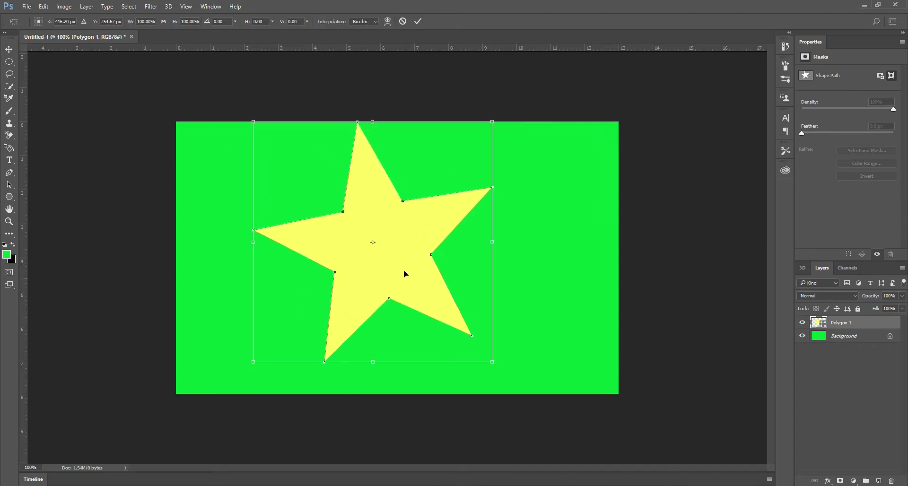
pyautogui.moveTo(384, 114); pyautogui.dragTo(404, 120)
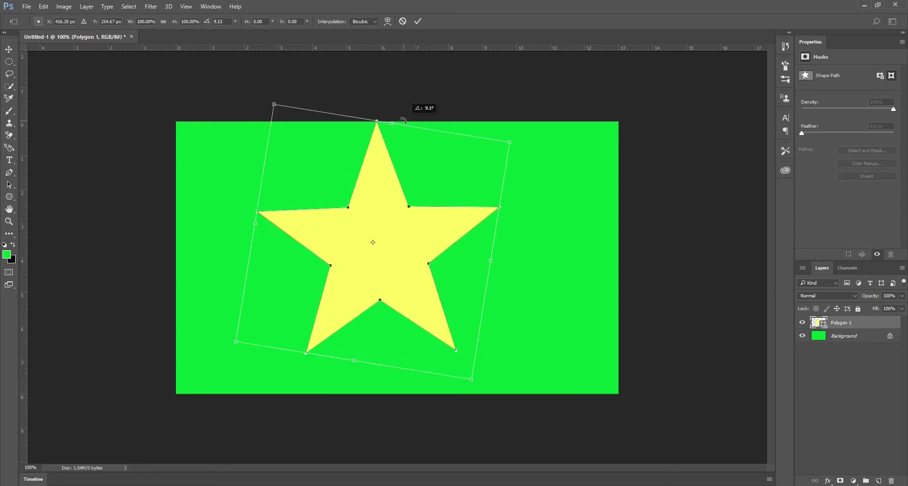
pyautogui.press('Escape')
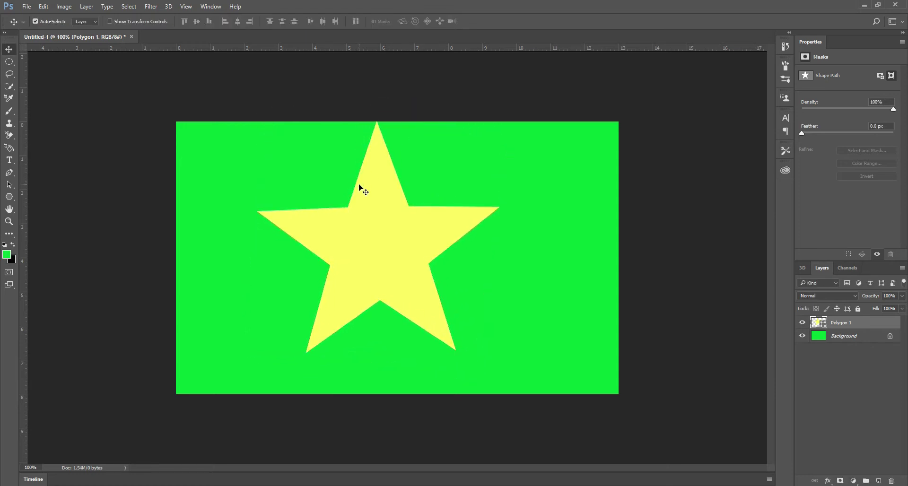
pyautogui.moveTo(389, 239); pyautogui.dragTo(405, 255)
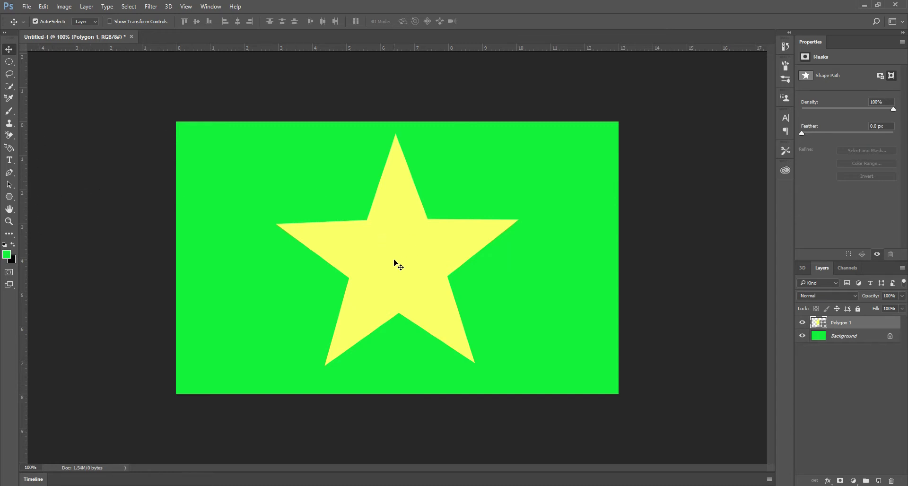
# Set the star's fill colour to red
pyautogui.click(10, 196)
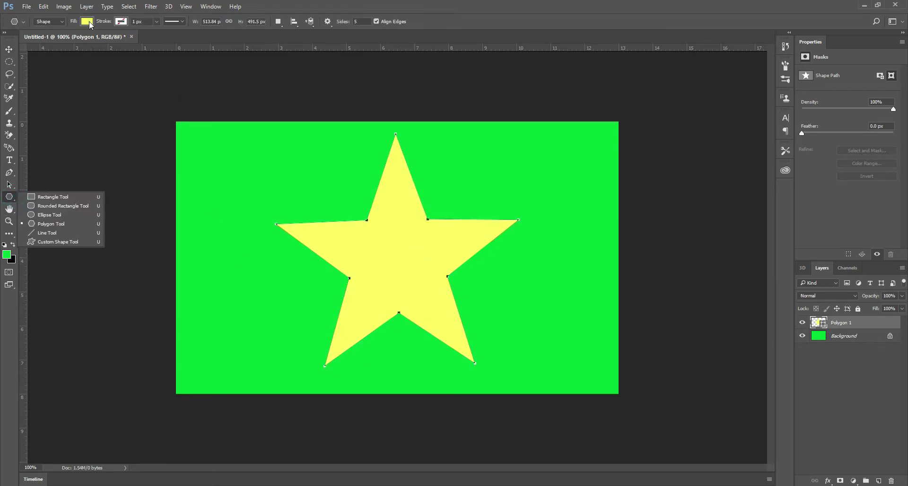
pyautogui.click(89, 22)
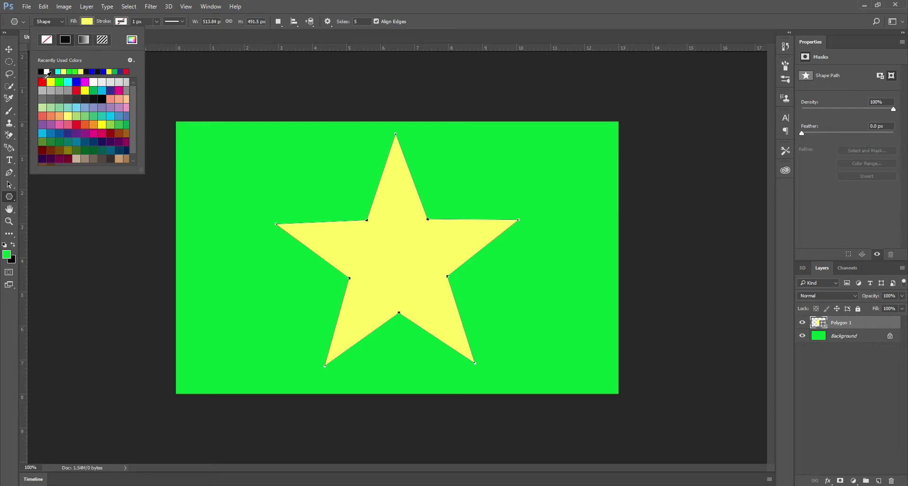
pyautogui.click(43, 82)
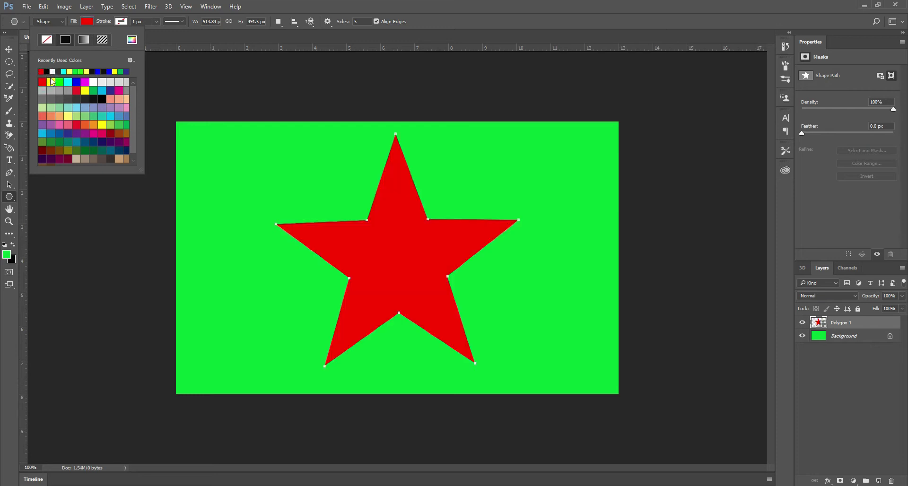
pyautogui.click(52, 72)
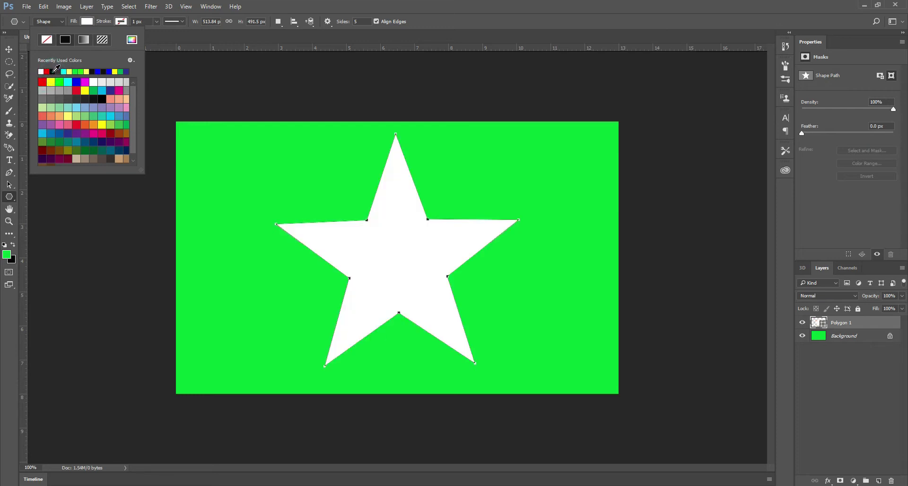
pyautogui.click(43, 81)
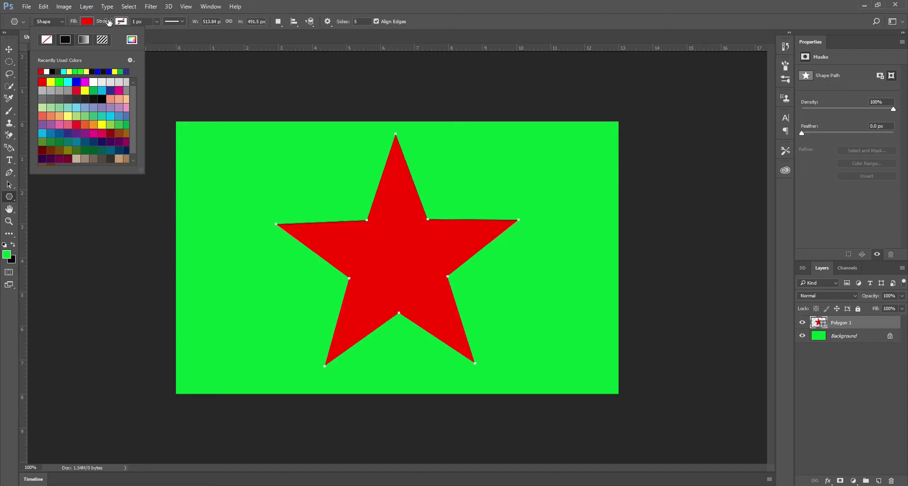
# Give the star a white 10.20 px stroke
pyautogui.click(123, 22)
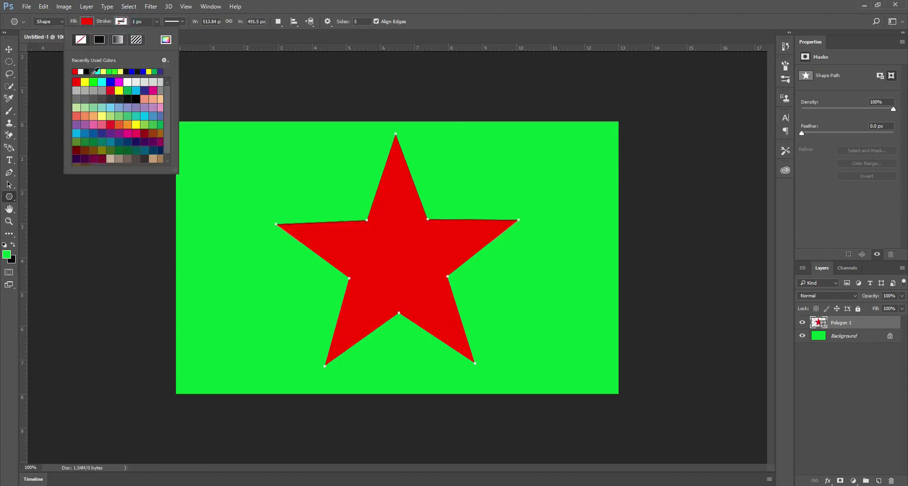
pyautogui.click(84, 71)
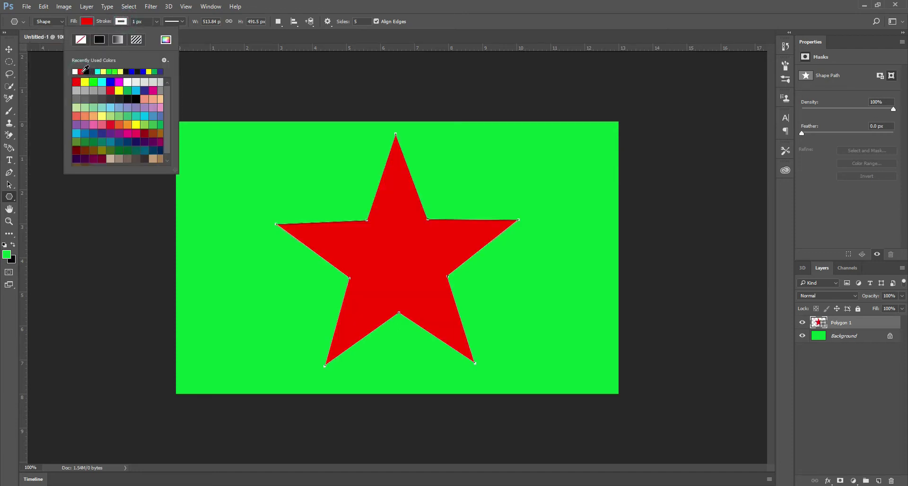
pyautogui.click(157, 22)
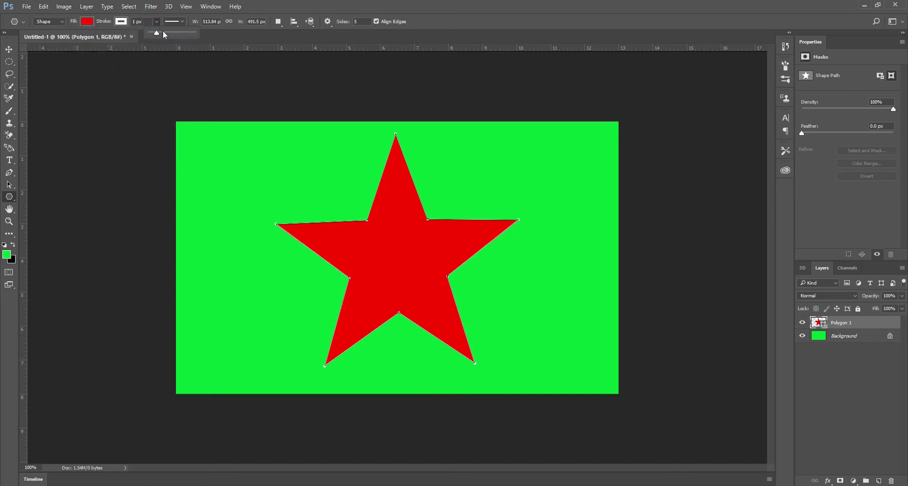
pyautogui.click(163, 32)
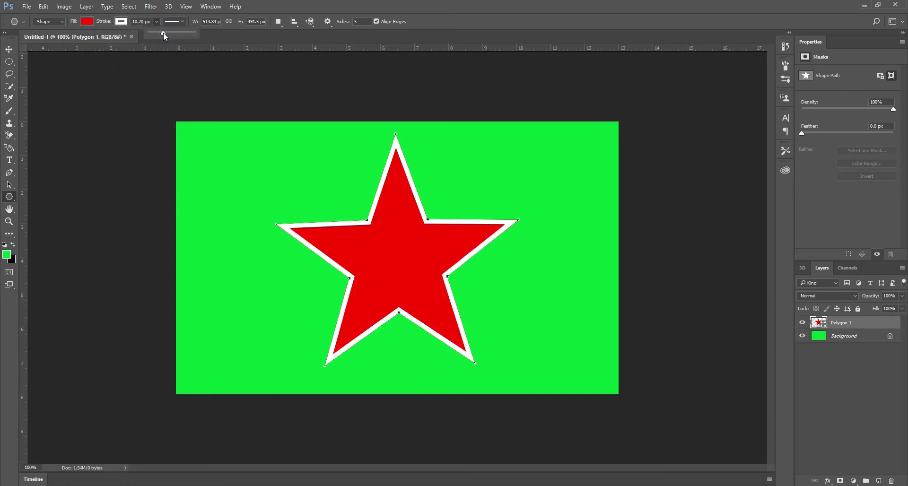
pyautogui.press('Return')
pyautogui.press('Return')
# Set the foreground colour to near-black (#070707)
pyautogui.click(6, 254)
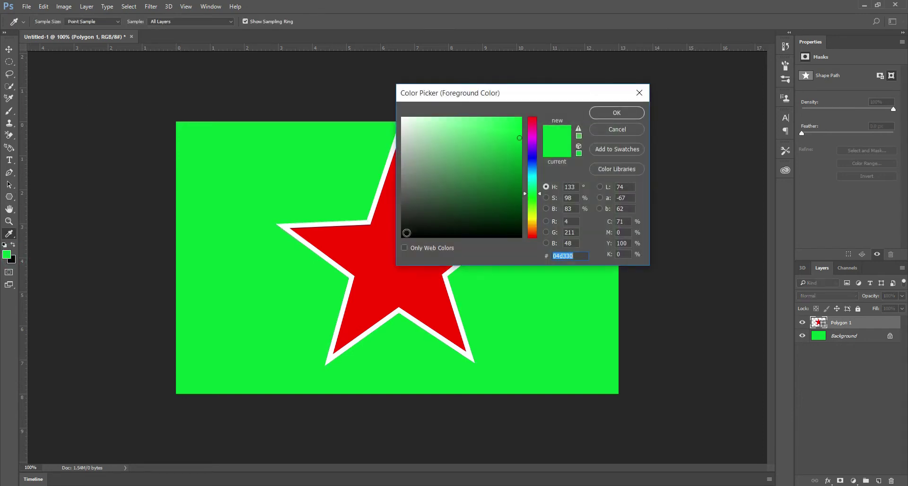
pyautogui.click(405, 234)
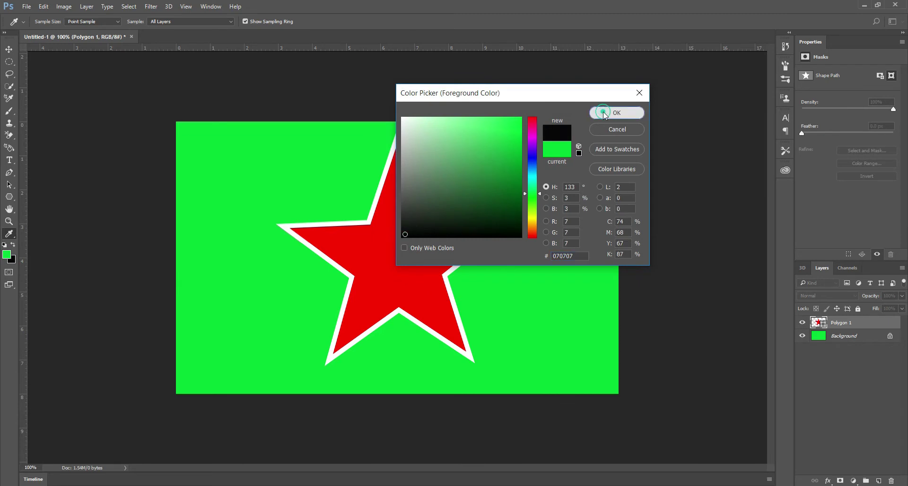
pyautogui.click(602, 112)
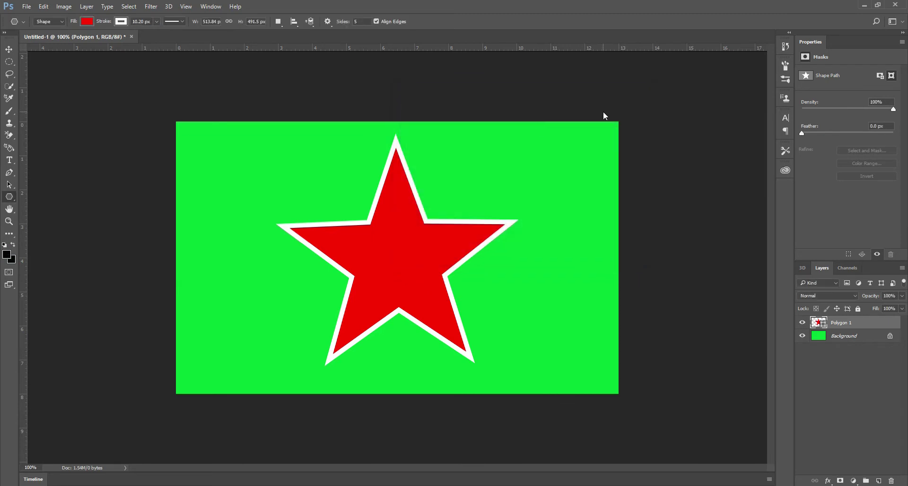
# Rasterize the star layer and fill the Background layer with black
pyautogui.click(10, 235)
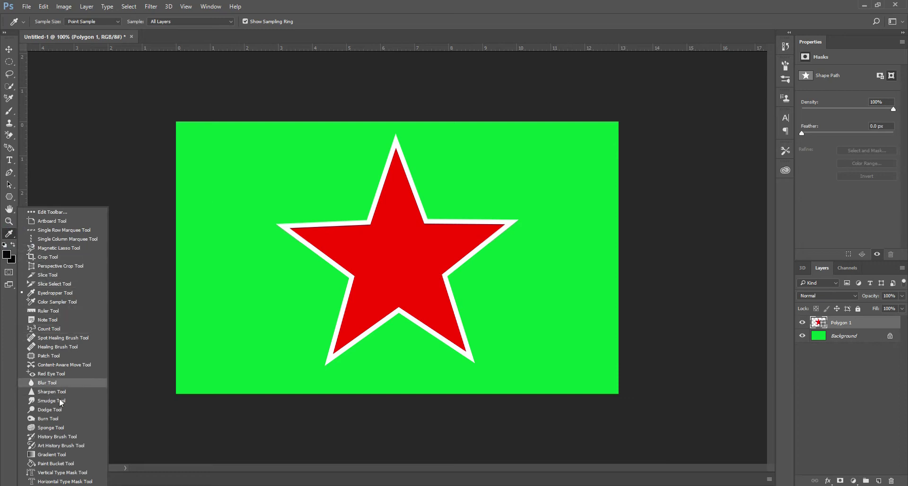
pyautogui.click(63, 463)
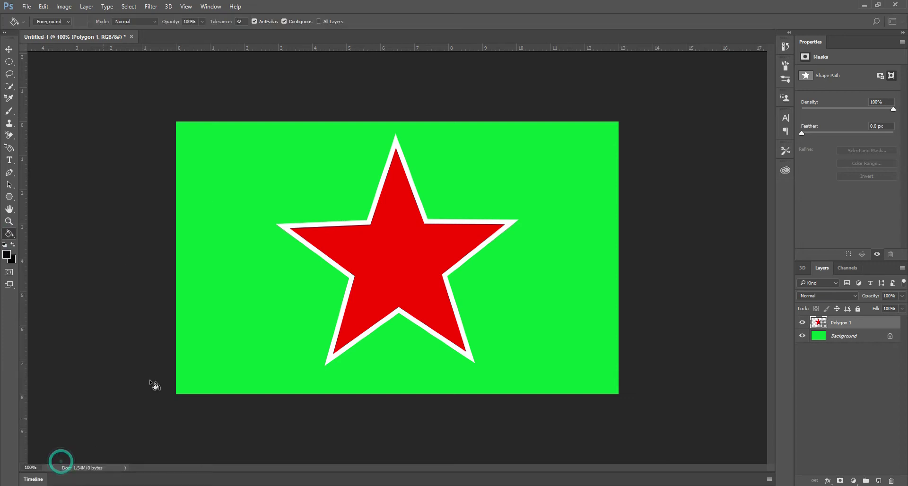
pyautogui.click(248, 314)
pyautogui.click(434, 190)
pyautogui.click(847, 337)
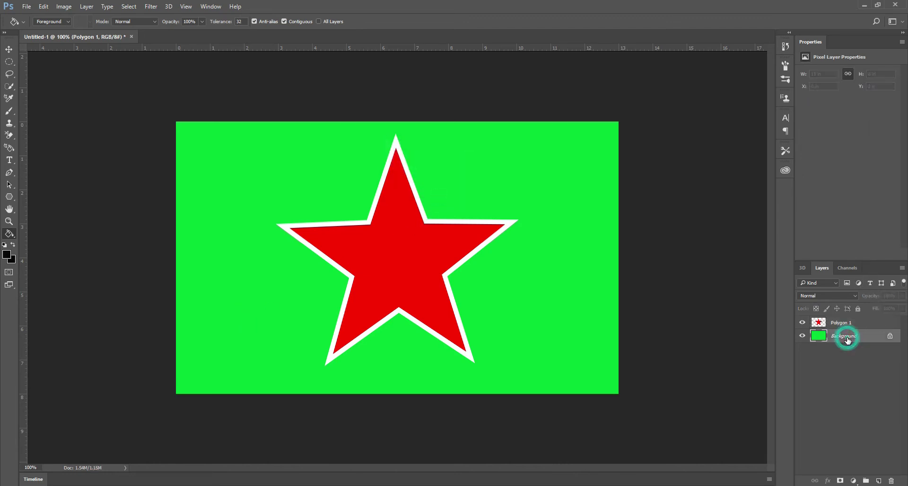
pyautogui.click(294, 310)
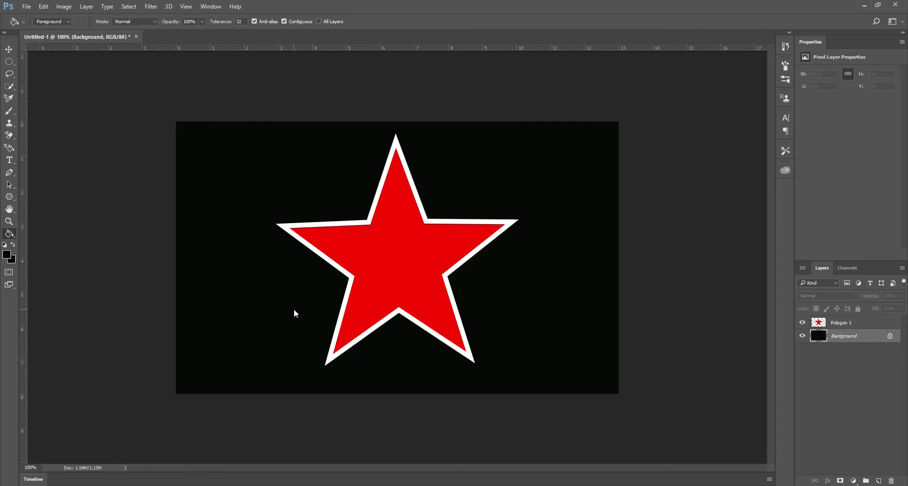
# Save the artwork as image1.jpg in the Photoshop folder at JPEG quality 12
pyautogui.click(27, 8)
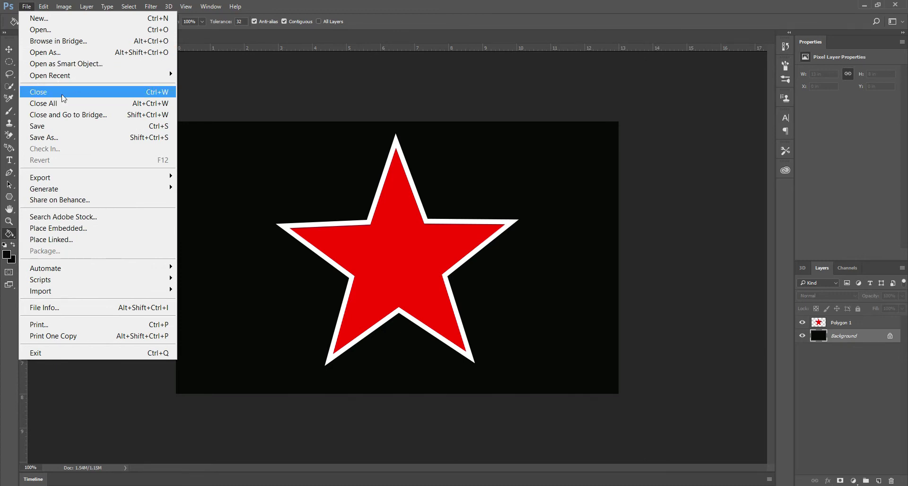
pyautogui.click(68, 136)
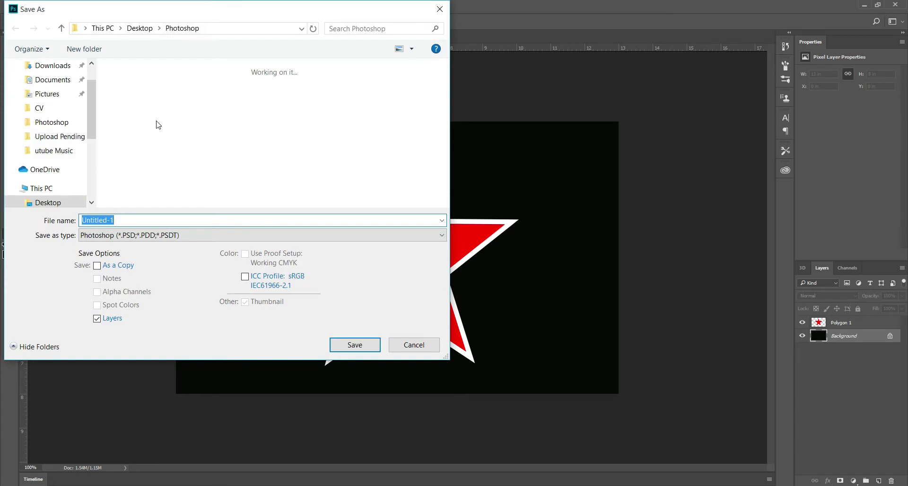
pyautogui.click(217, 236)
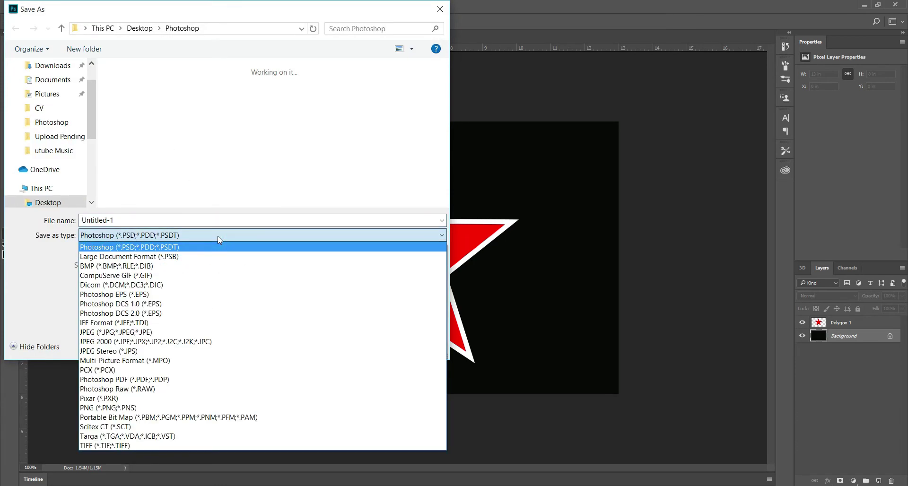
pyautogui.click(163, 332)
pyautogui.doubleClick(133, 221)
pyautogui.write('image1')
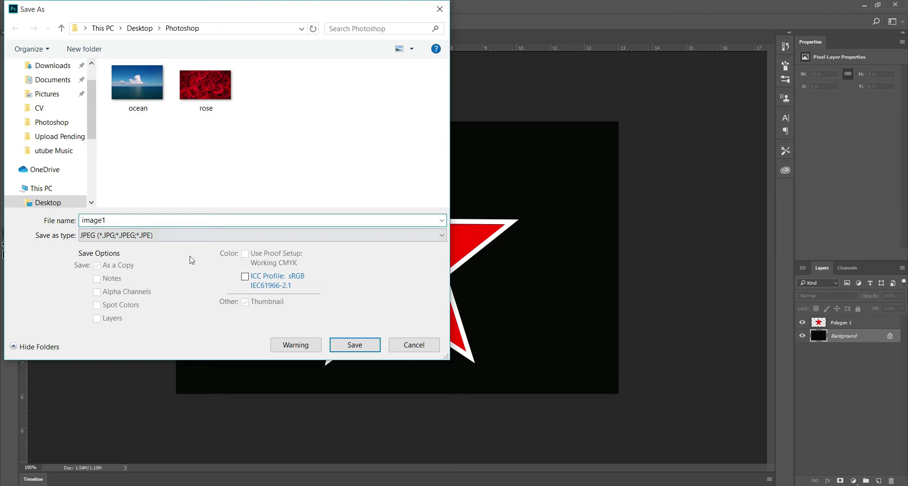
pyautogui.click(351, 346)
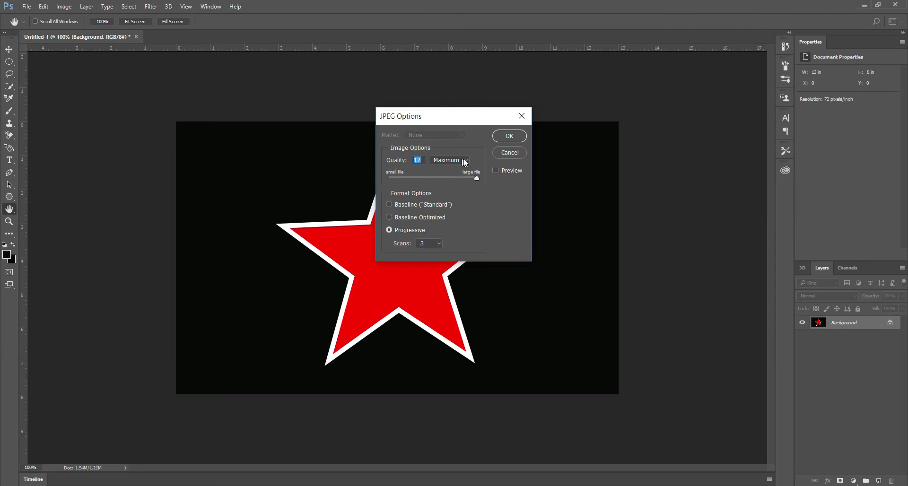
pyautogui.click(509, 136)
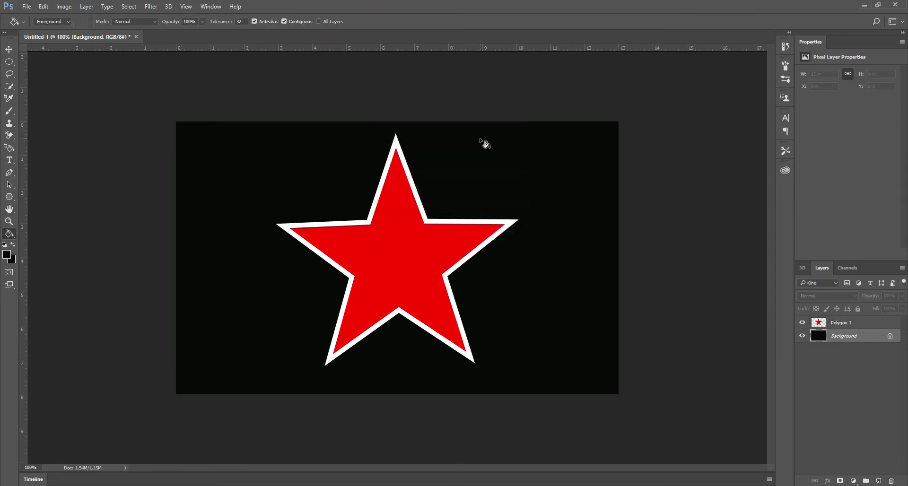
# Save a PNG copy named image2 with Smallest / Slow compression and no interlacing
pyautogui.click(26, 7)
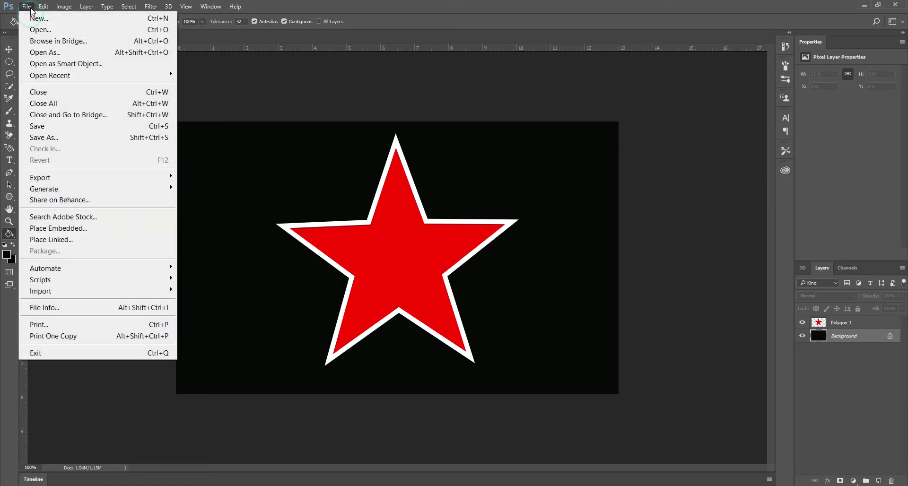
pyautogui.click(68, 138)
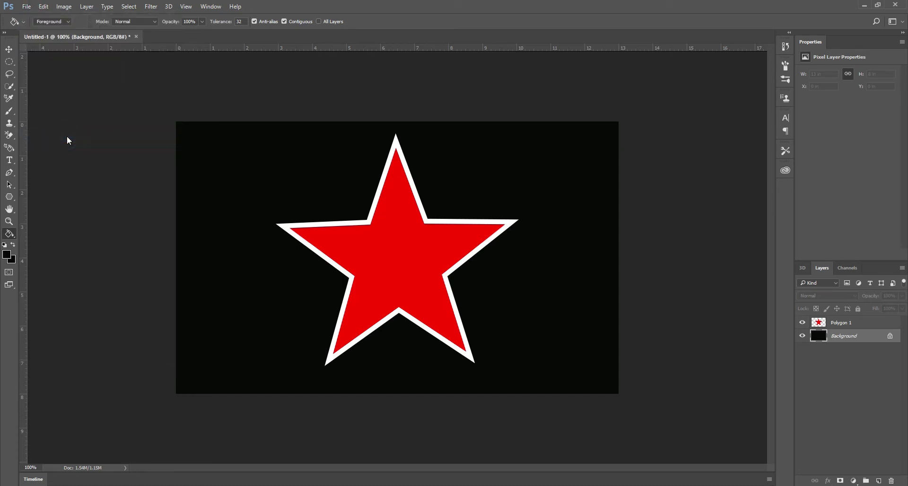
pyautogui.click(263, 237)
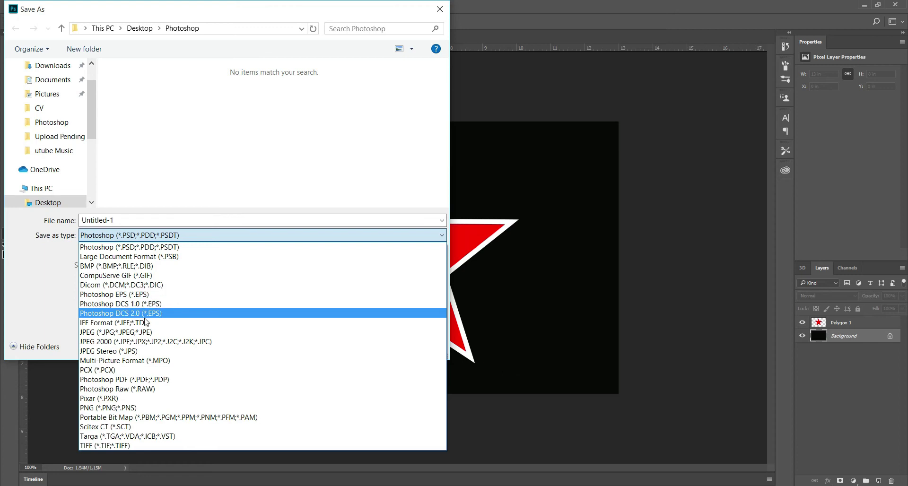
pyautogui.click(118, 409)
pyautogui.click(130, 220)
pyautogui.doubleClick(129, 220)
pyautogui.write('ima')
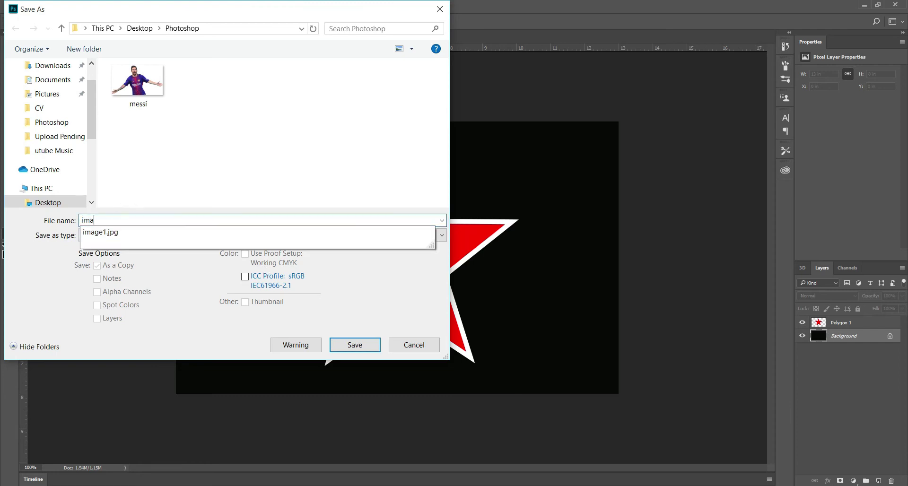
pyautogui.write('ge2')
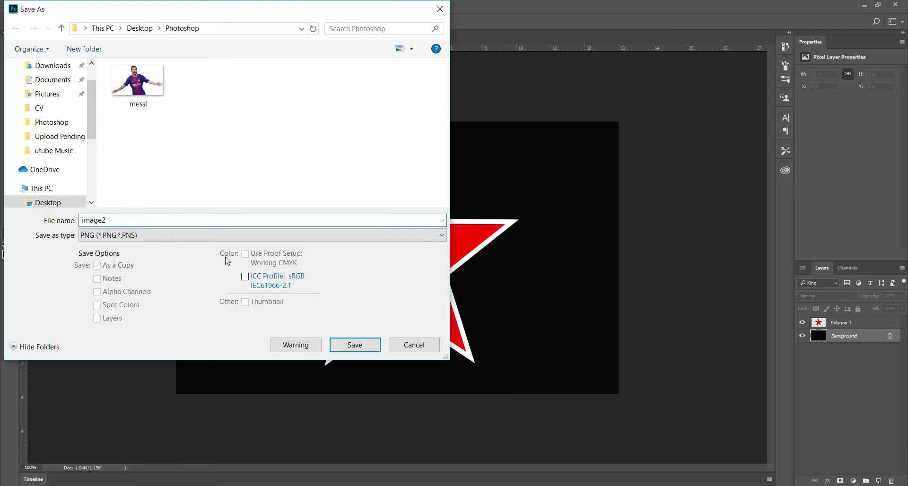
pyautogui.click(355, 347)
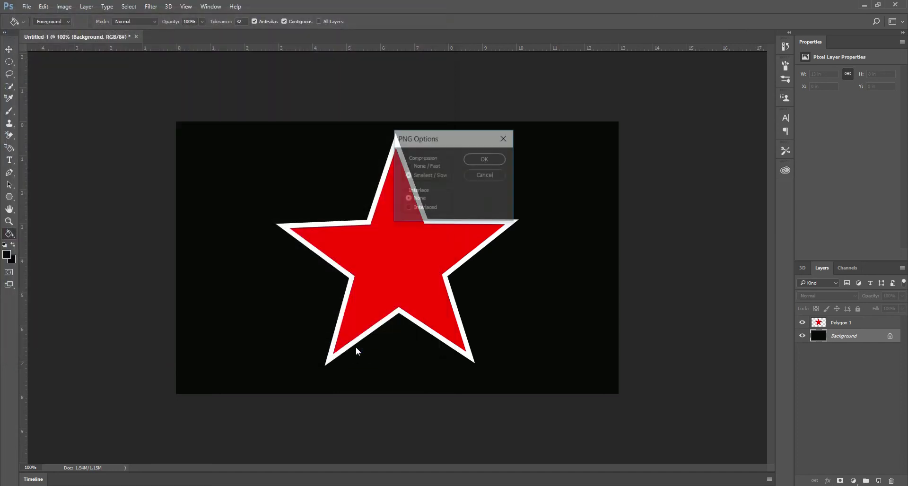
pyautogui.click(481, 159)
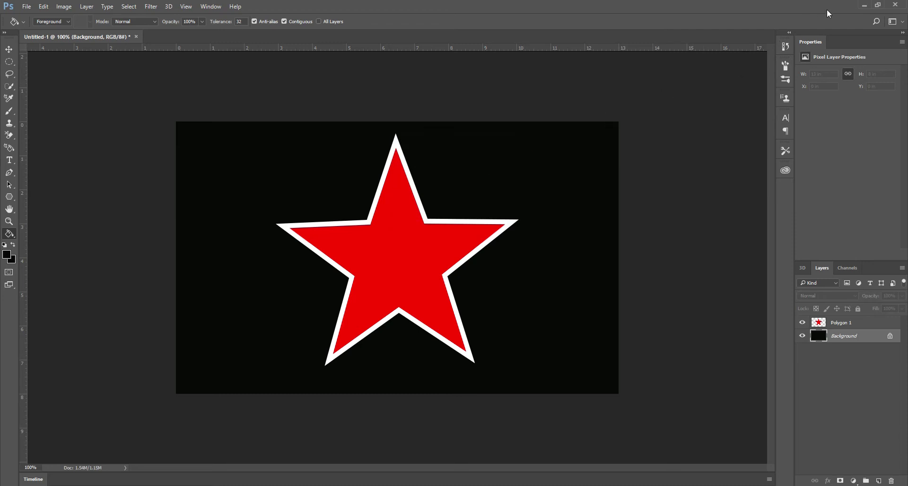
pyautogui.click(32, 7)
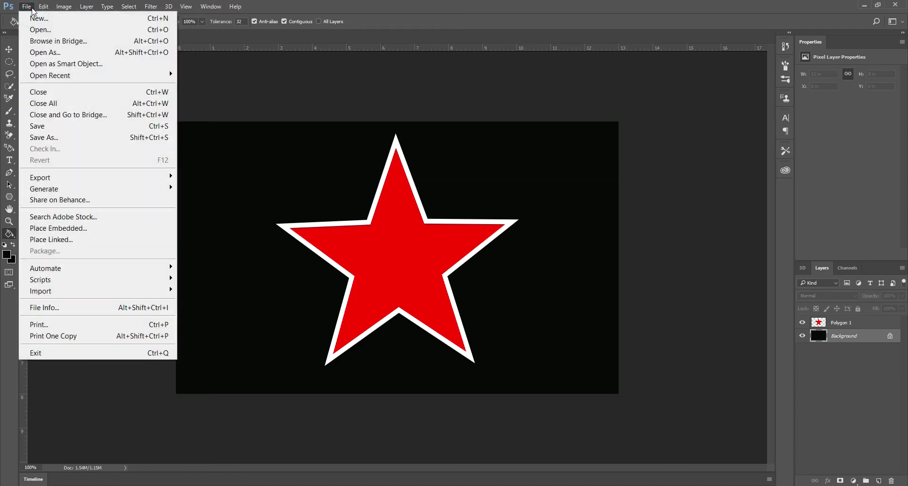
# Save a layered Photoshop PSD copy named imagefile in the same folder
pyautogui.click(64, 137)
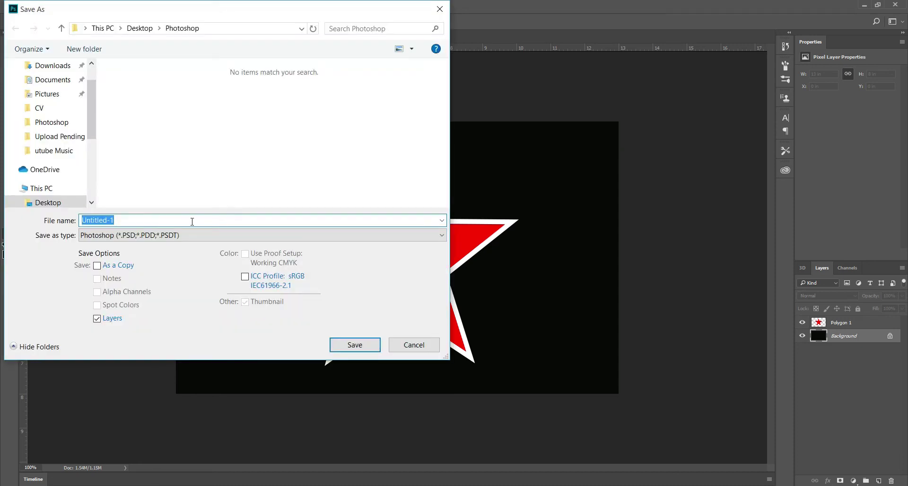
pyautogui.write('imagea')
pyautogui.press('BackSpace')
pyautogui.press('BackSpace')
pyautogui.press('BackSpace')
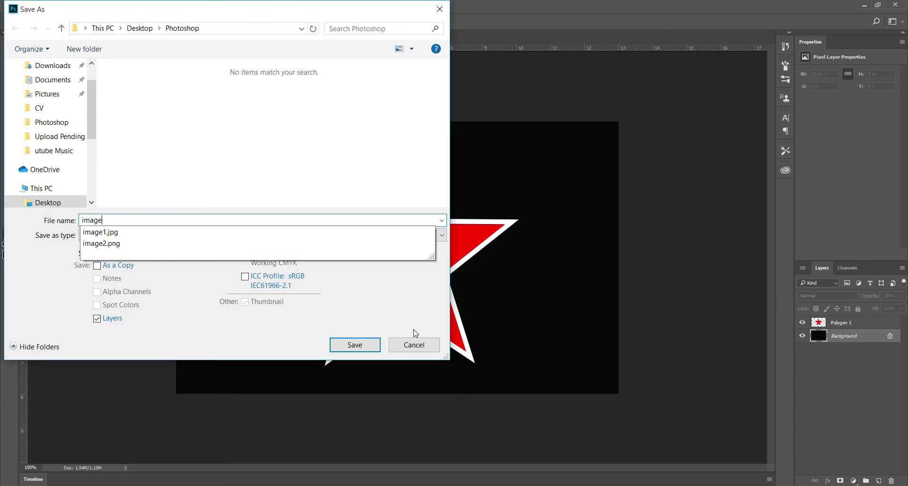
pyautogui.write('file')
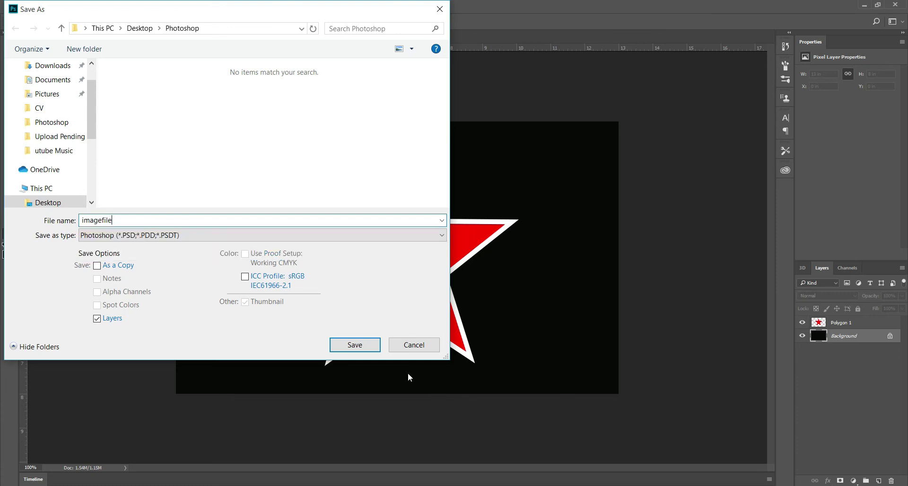
pyautogui.click(373, 349)
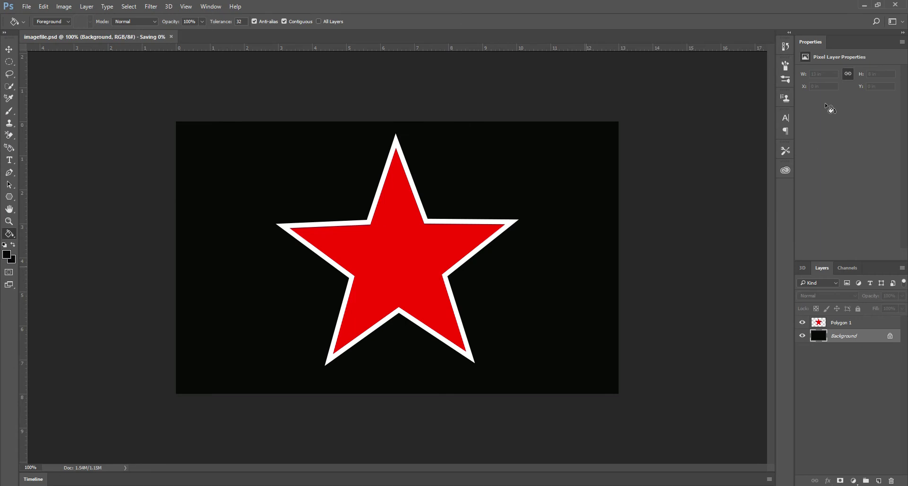
# Open the Photoshop folder in File Explorer and preview image1 and image2
pyautogui.click(864, 6)
pyautogui.doubleClick(559, 28)
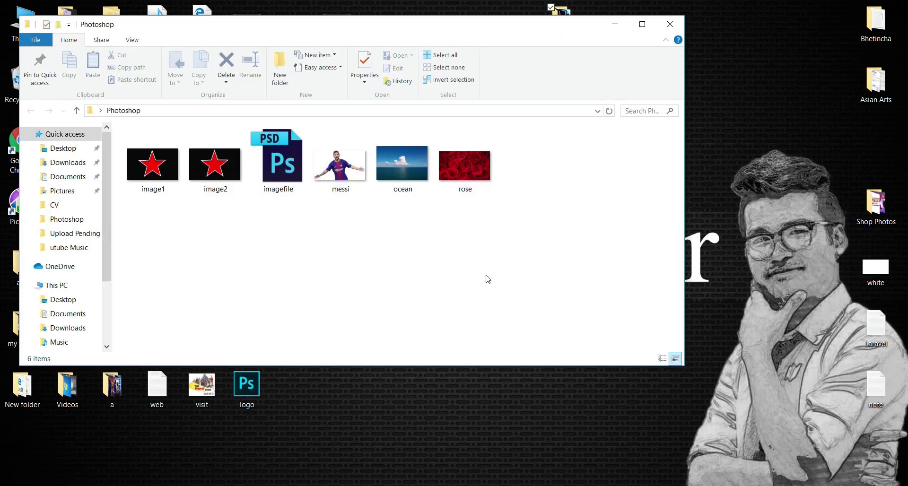
pyautogui.moveTo(152, 163)
pyautogui.doubleClick(168, 189)
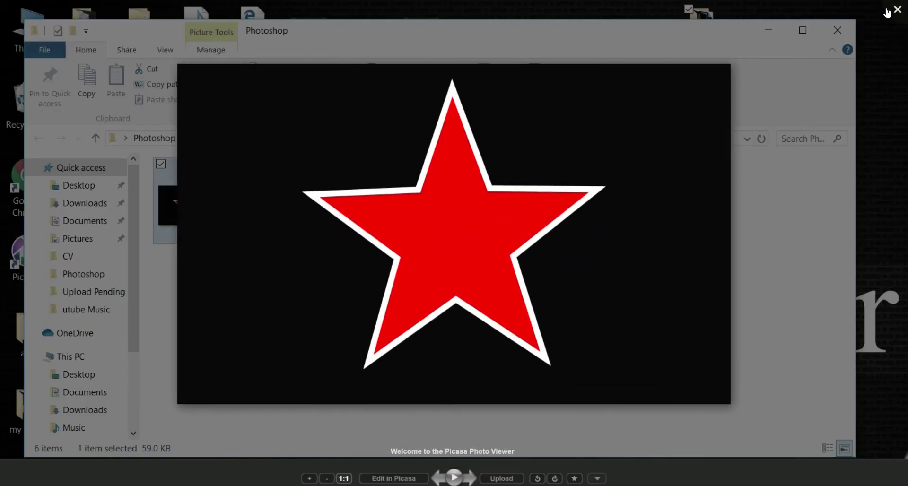
pyautogui.click(895, 9)
pyautogui.click(218, 168)
pyautogui.doubleClick(218, 169)
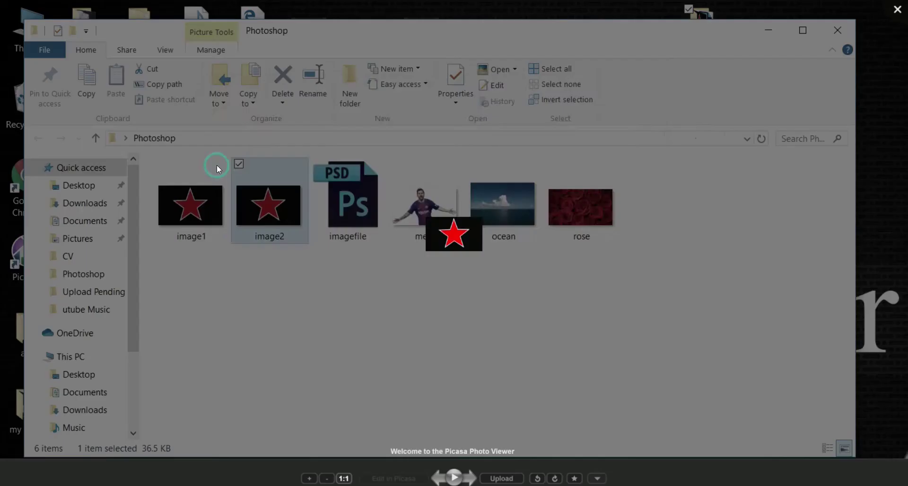
pyautogui.click(897, 9)
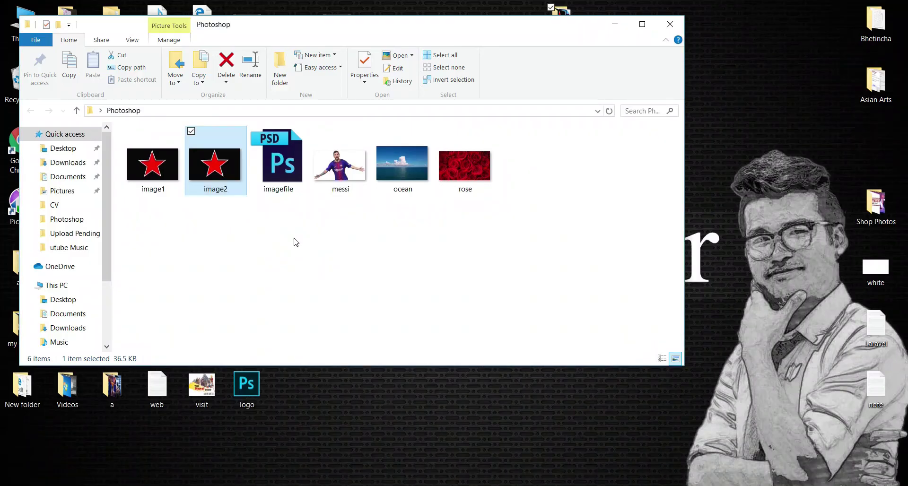
# Show image1's Properties, a 59.0 KB JPG
pyautogui.click(202, 286)
pyautogui.click(166, 190)
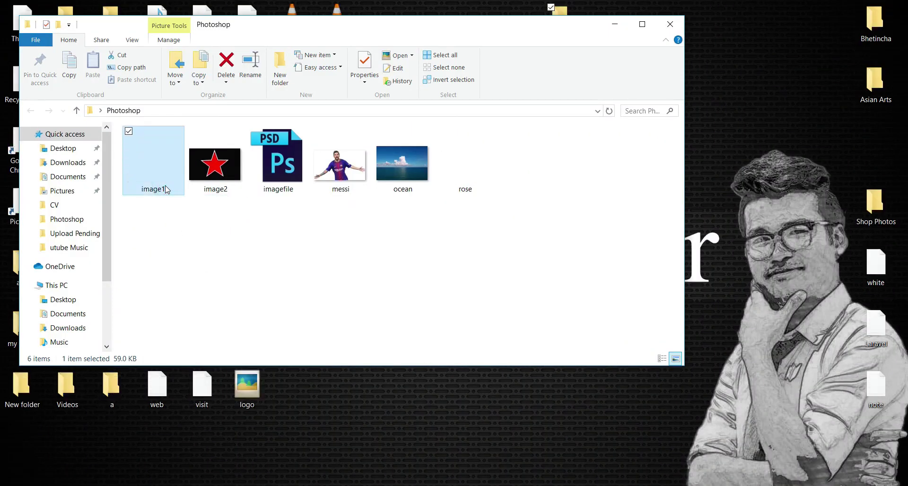
pyautogui.hotkey('alt', 'Return')
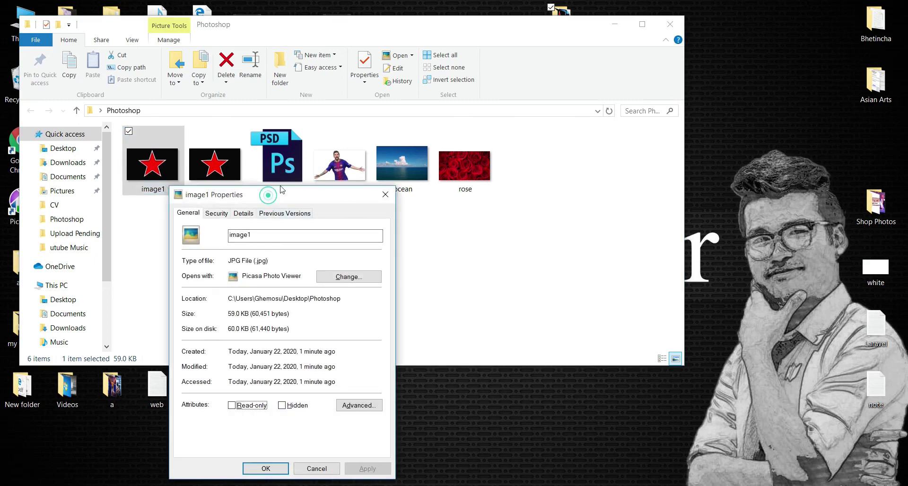
# Open image2's Properties (36.5 KB PNG) beside image1's and arrange both dialogs
pyautogui.moveTo(270, 199); pyautogui.dragTo(390, 120)
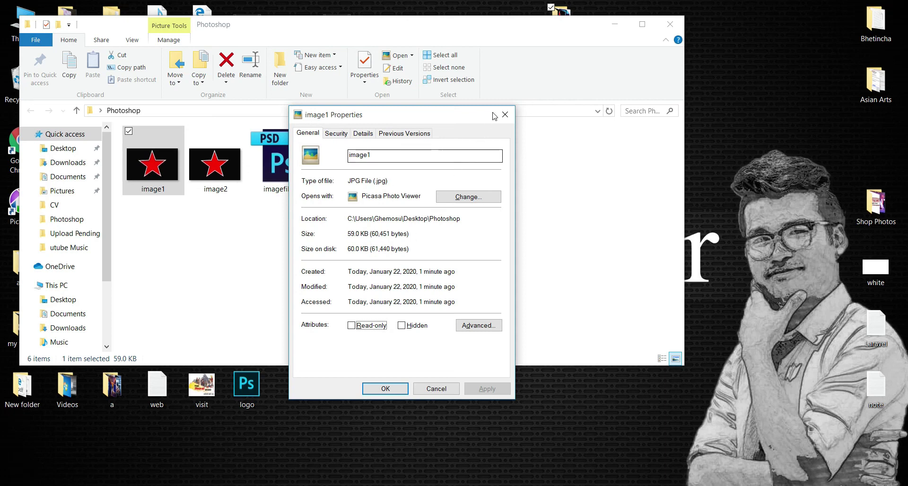
pyautogui.click(214, 165)
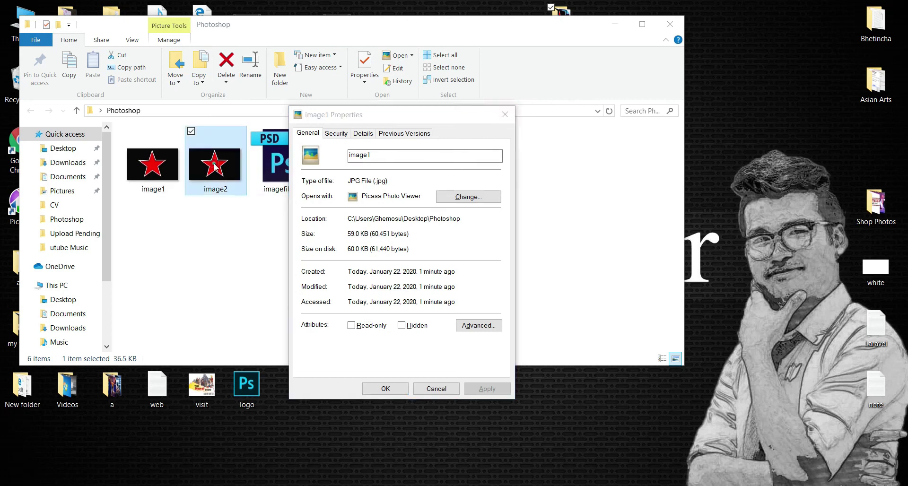
pyautogui.rightClick(214, 165)
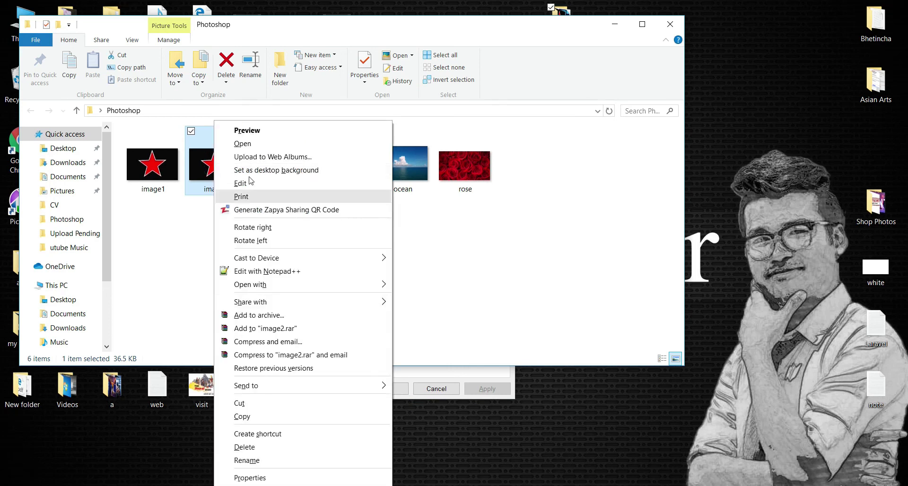
pyautogui.click(272, 479)
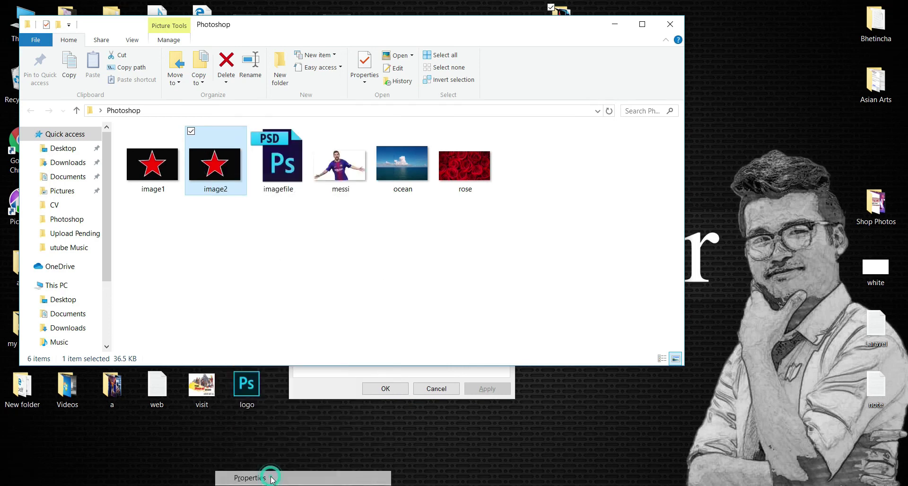
pyautogui.click(470, 369)
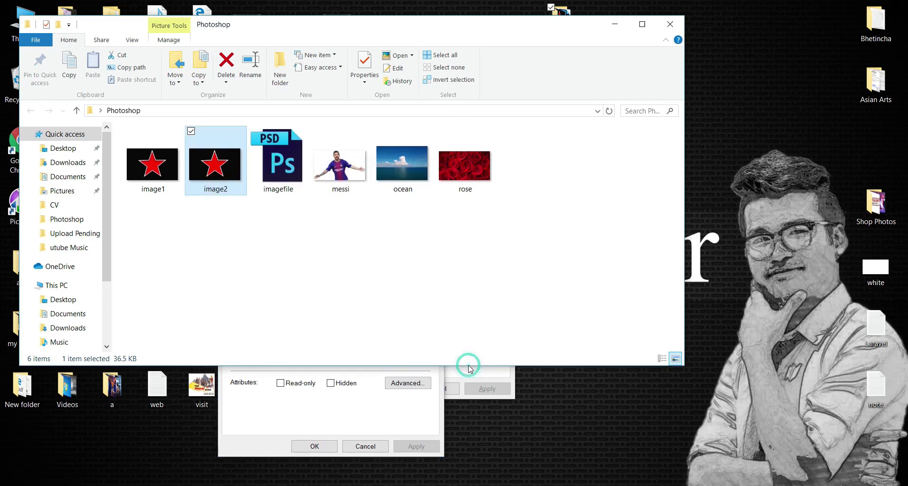
pyautogui.click(475, 378)
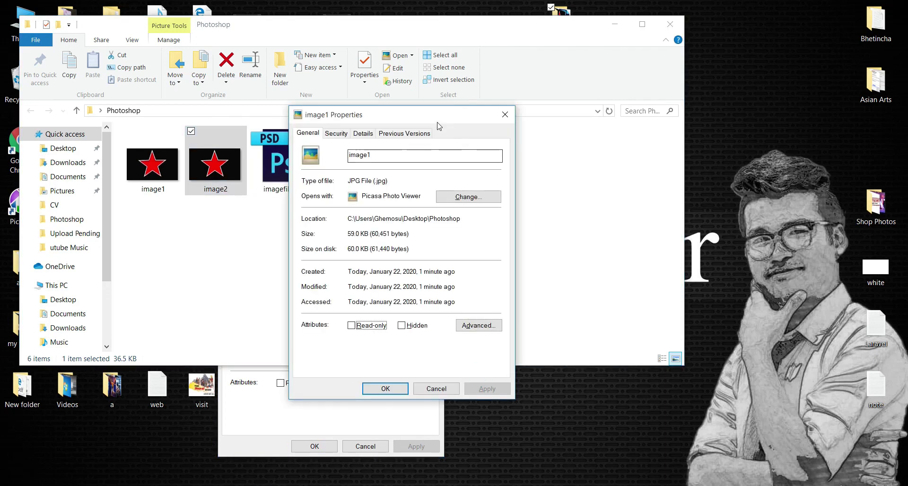
pyautogui.moveTo(434, 115); pyautogui.dragTo(575, 105)
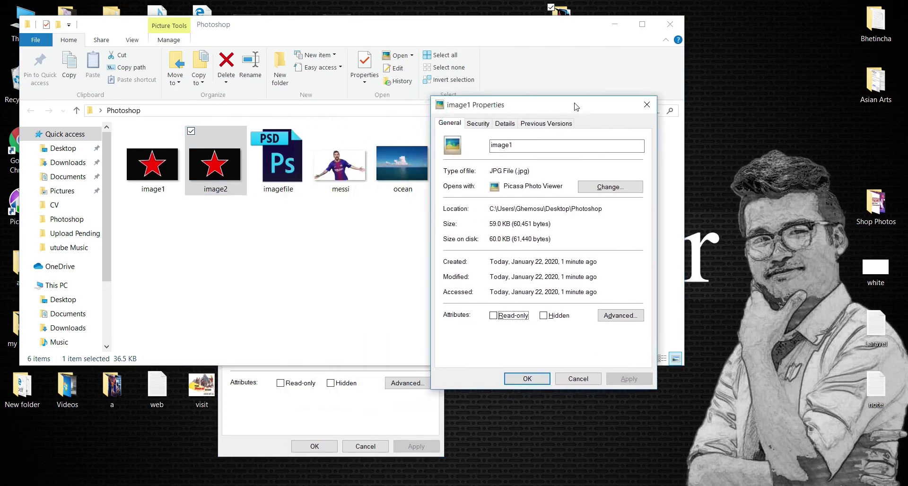
pyautogui.click(356, 411)
# Arrange image1's and image2's Properties side by side and highlight their JPG and PNG file types
pyautogui.moveTo(349, 178); pyautogui.dragTo(652, 104)
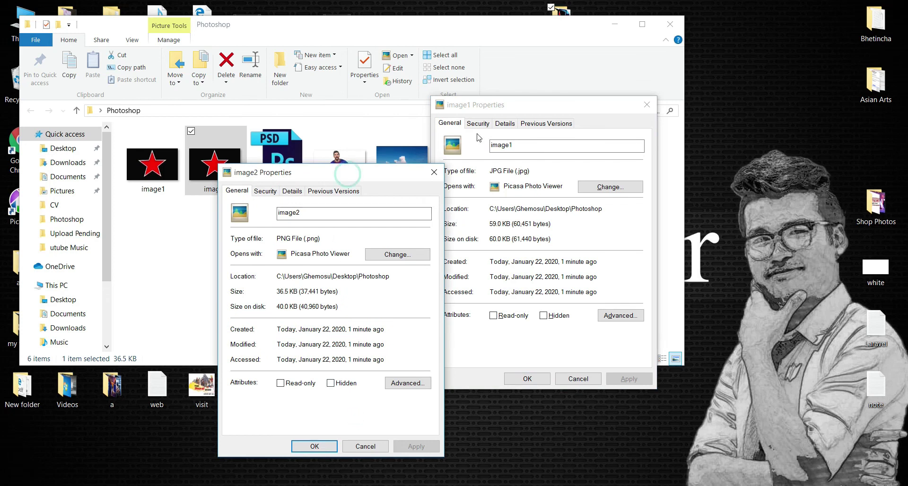
pyautogui.moveTo(498, 109); pyautogui.dragTo(350, 92)
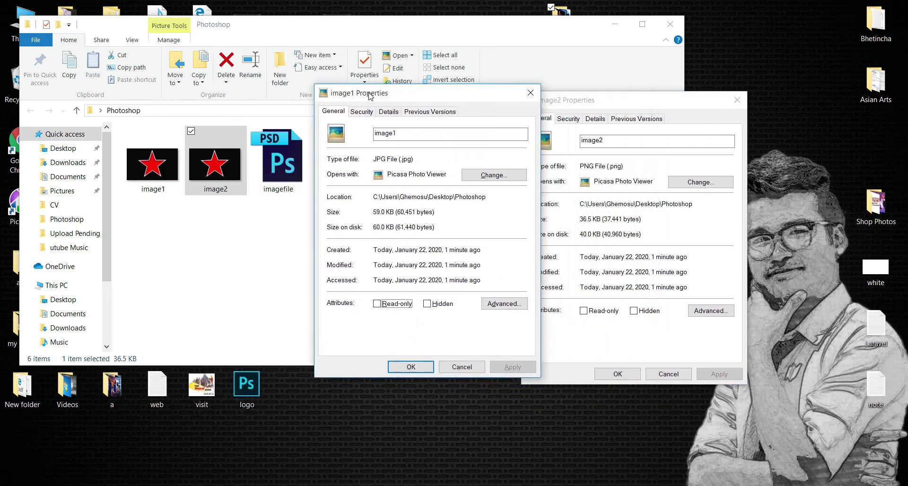
pyautogui.moveTo(542, 99); pyautogui.dragTo(532, 89)
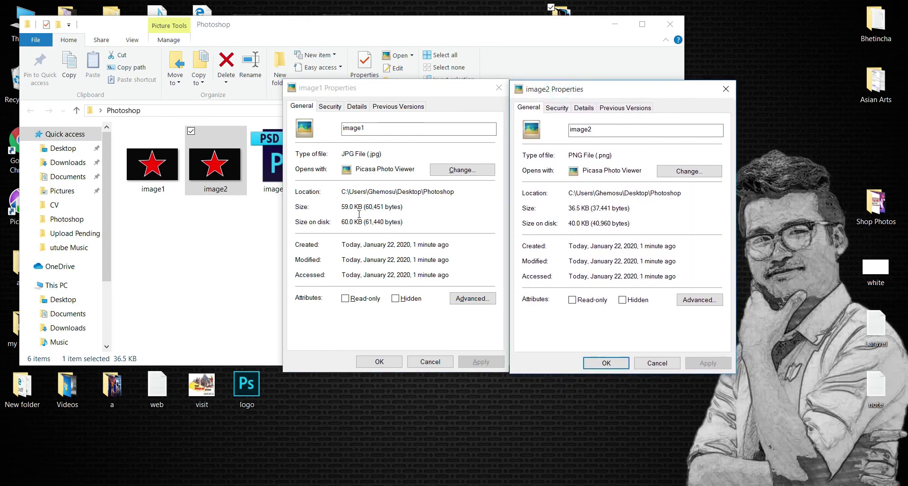
pyautogui.moveTo(383, 153); pyautogui.dragTo(341, 154)
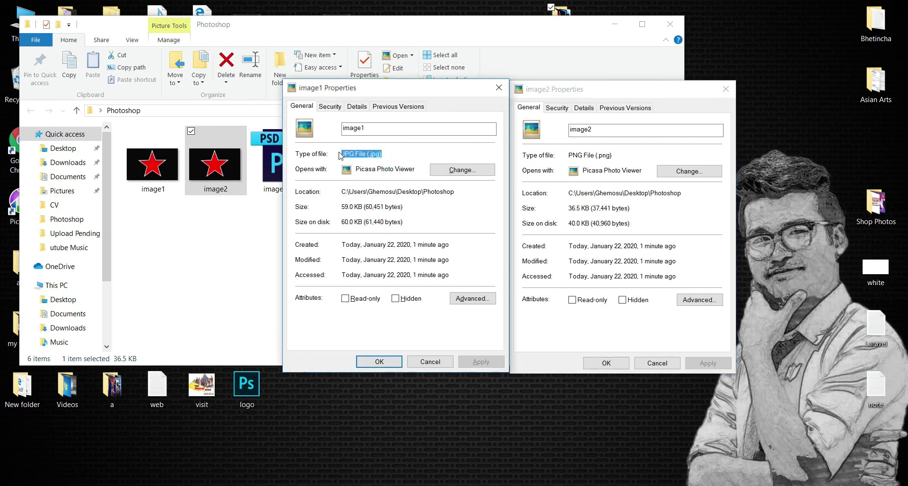
pyautogui.moveTo(614, 157); pyautogui.dragTo(569, 159)
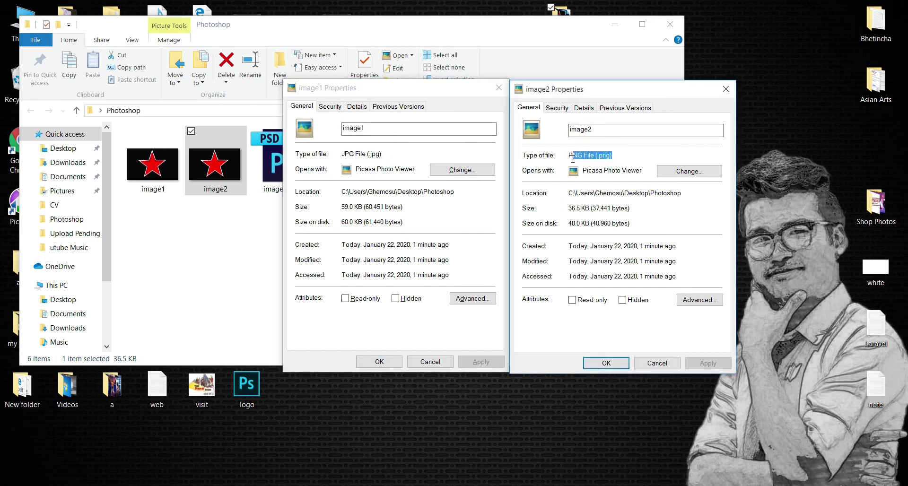
# Highlight the sizes: 59.0 KB JPG versus 36.5 KB PNG, and 60.0 KB versus 40.0 KB on disk
pyautogui.click(401, 222)
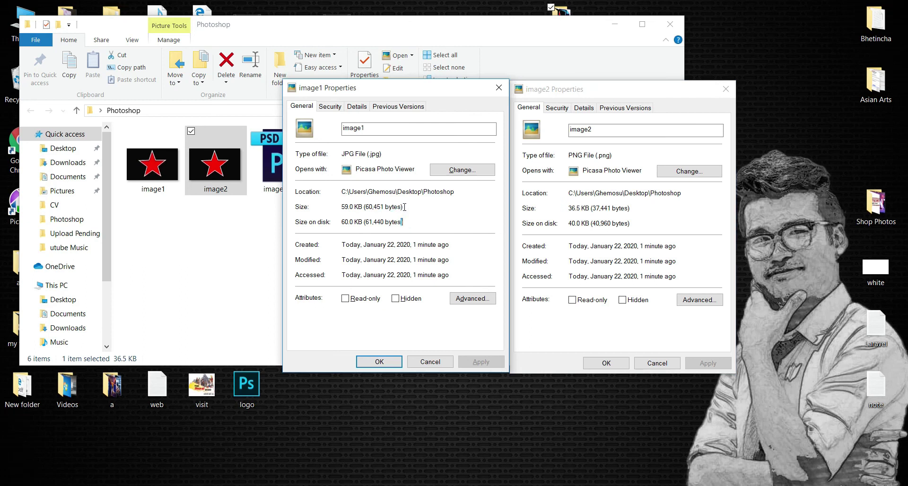
pyautogui.moveTo(403, 207); pyautogui.dragTo(335, 217)
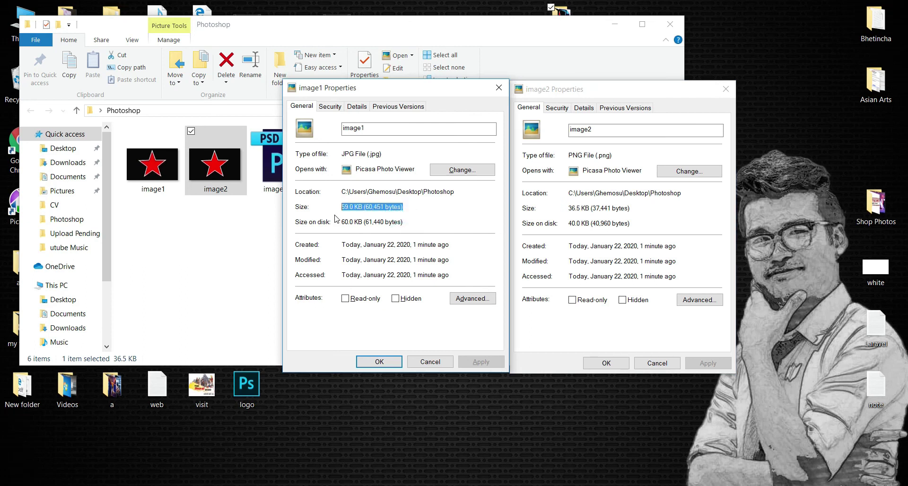
pyautogui.moveTo(632, 208); pyautogui.dragTo(572, 208)
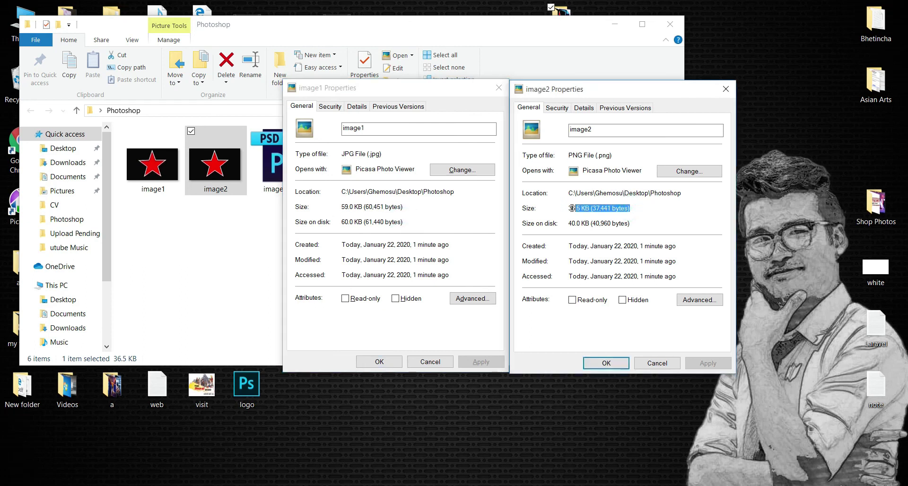
pyautogui.moveTo(426, 225); pyautogui.dragTo(344, 229)
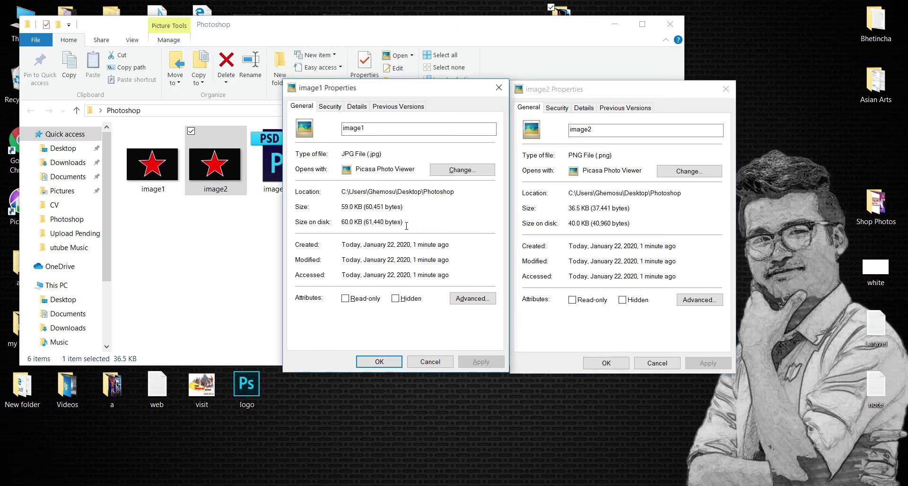
pyautogui.click(638, 223)
pyautogui.click(634, 219)
pyautogui.doubleClick(621, 223)
pyautogui.click(639, 222)
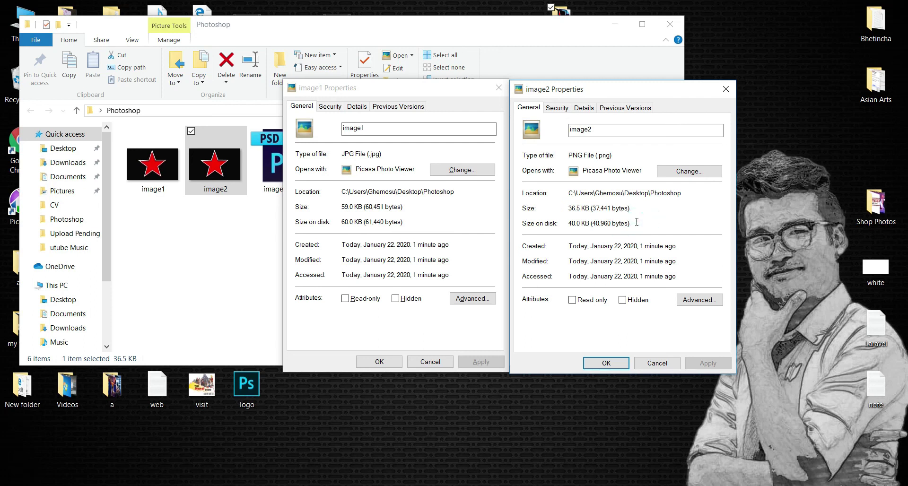